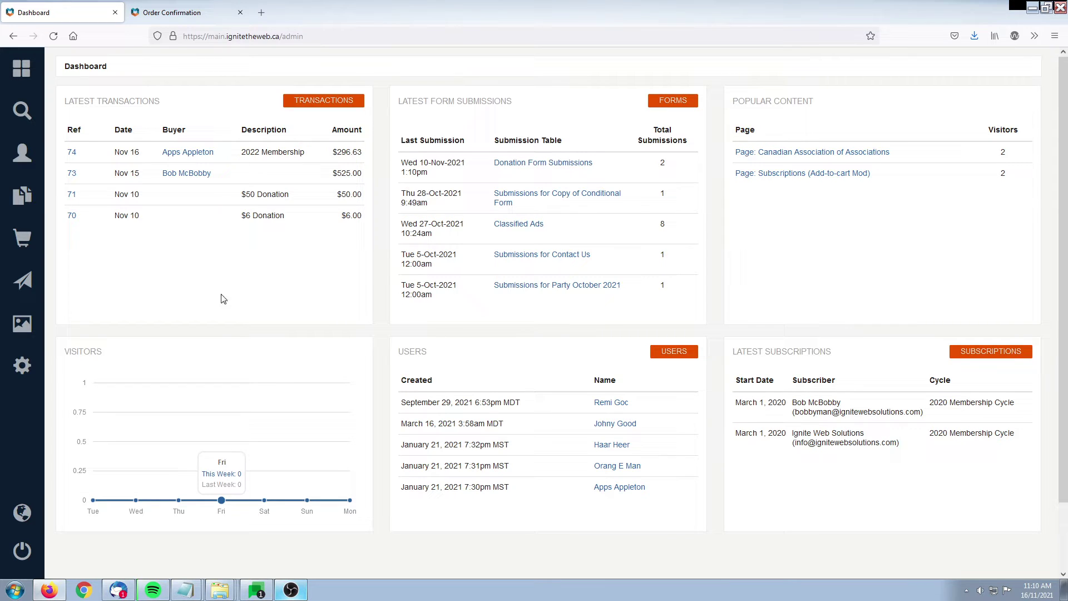
Step: Go to E-Commerce > Transactions and start a new transaction with ADD TRANSACTION(S)
click(27, 247)
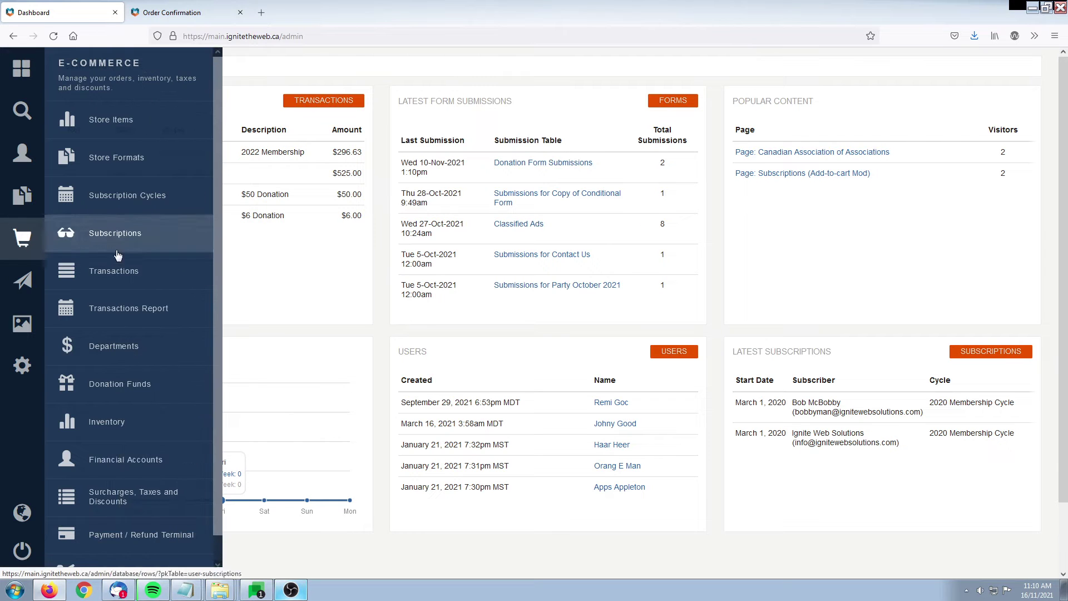
click(117, 271)
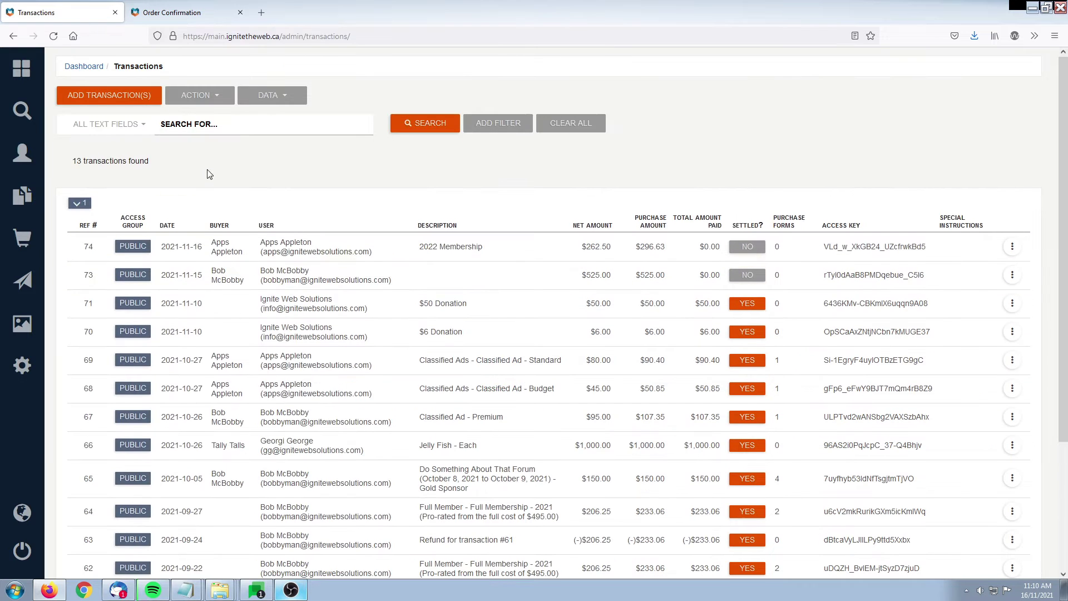
click(112, 100)
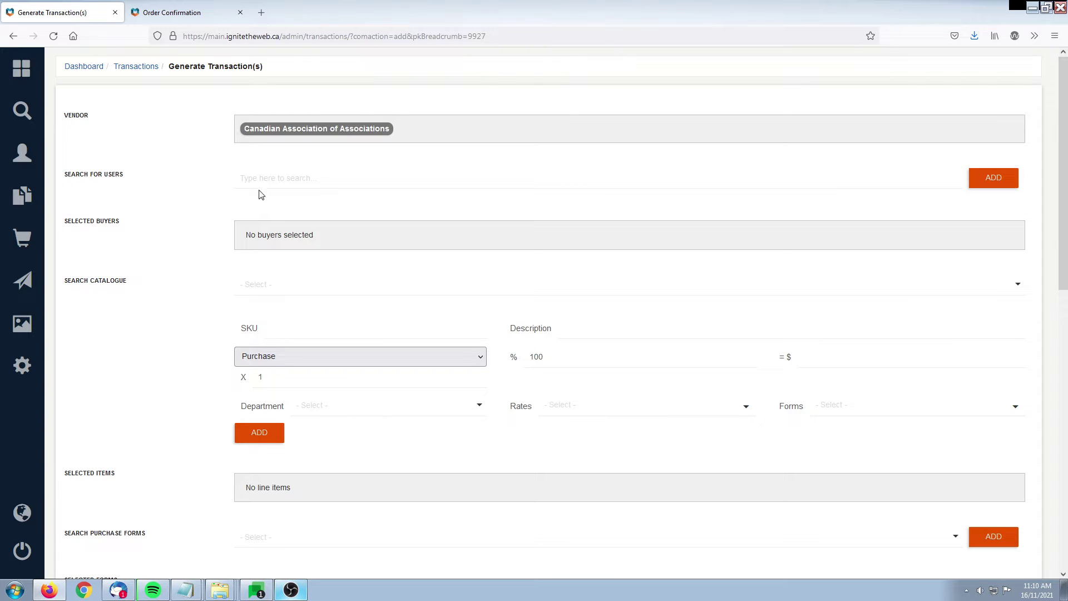
Step: Search for the intended member and add them as the transaction's buyer
click(279, 175)
text(apps)
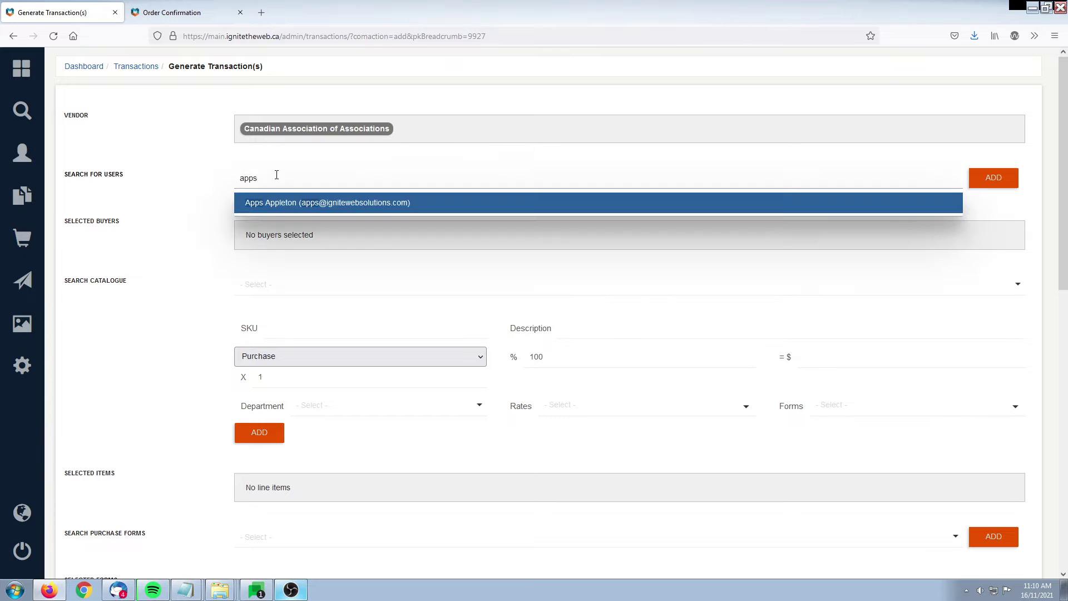
click(457, 203)
click(999, 183)
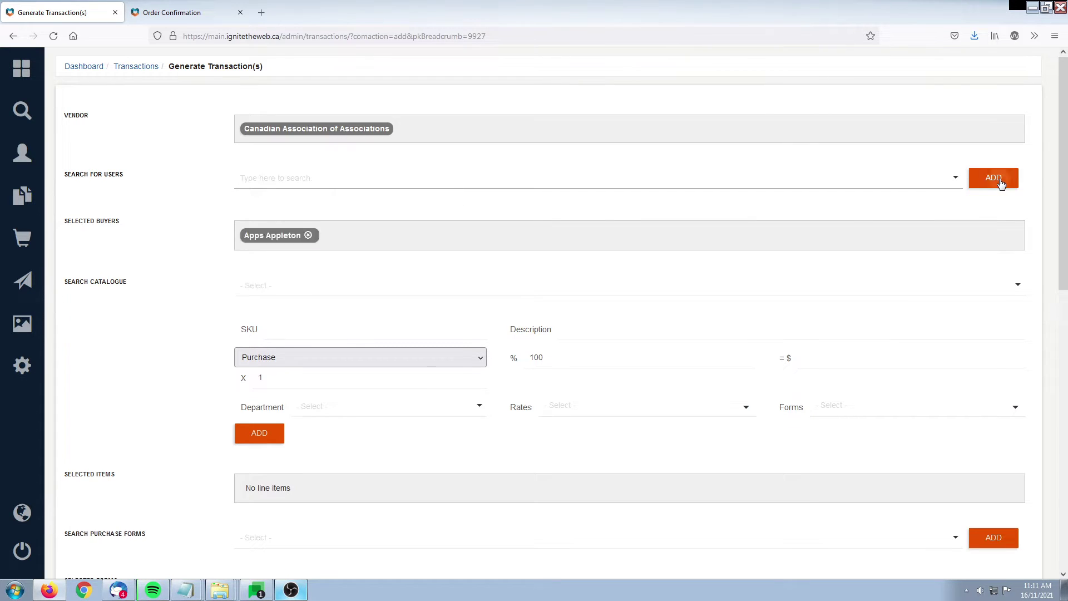
Step: Add a second member as a buyer, then remove that buyer again
click(307, 177)
text(bob)
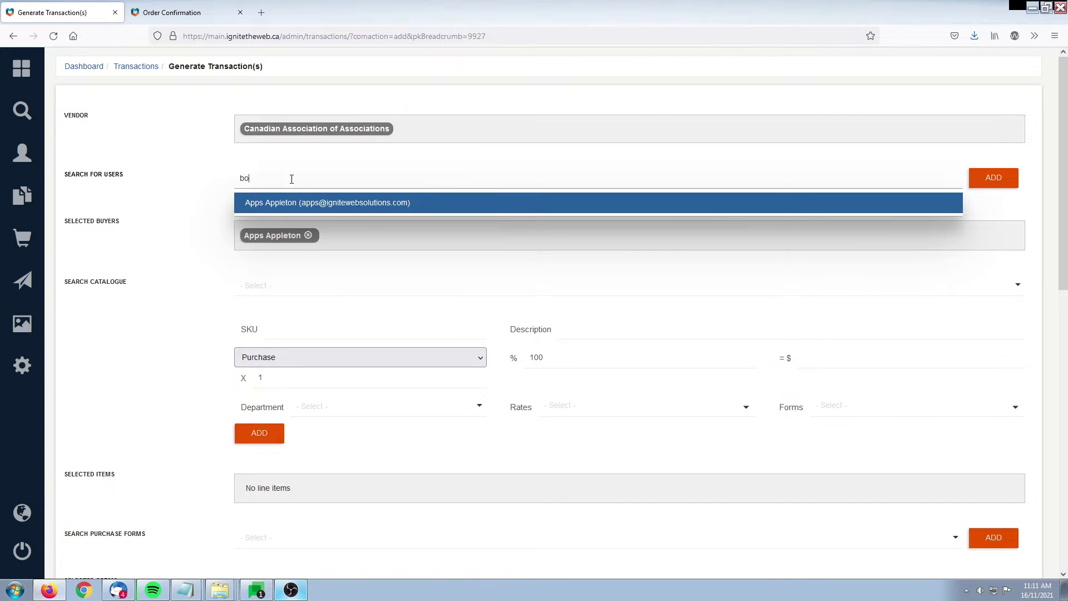
click(286, 200)
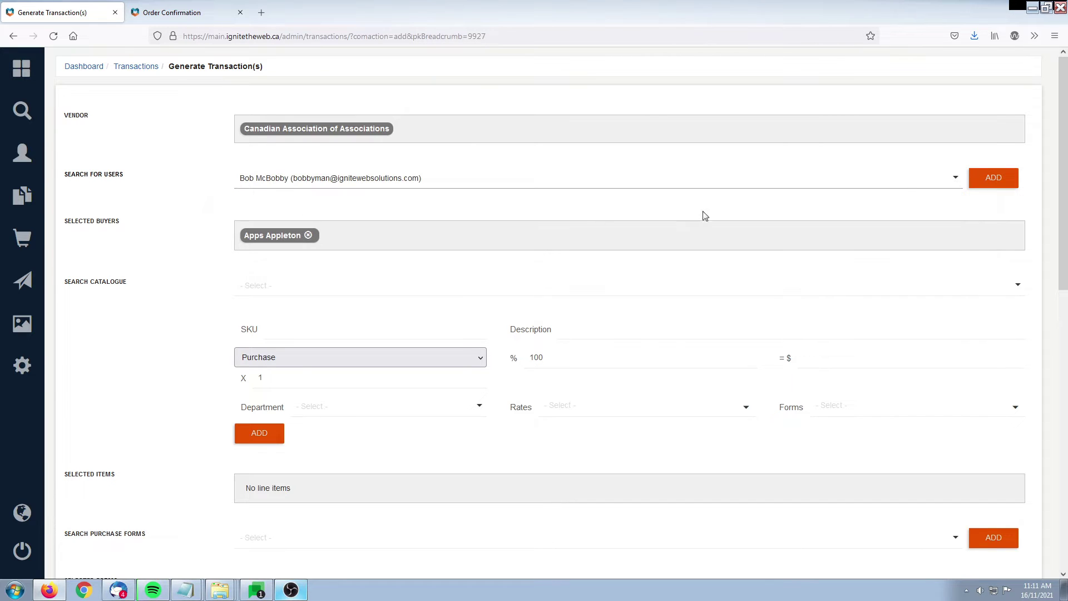
click(994, 178)
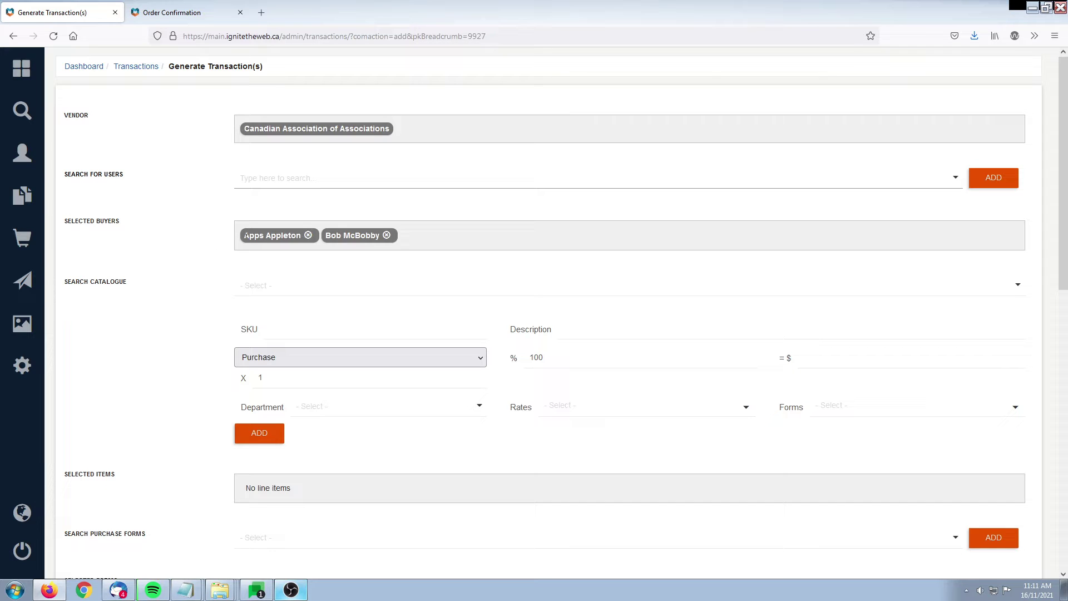
click(387, 235)
click(355, 328)
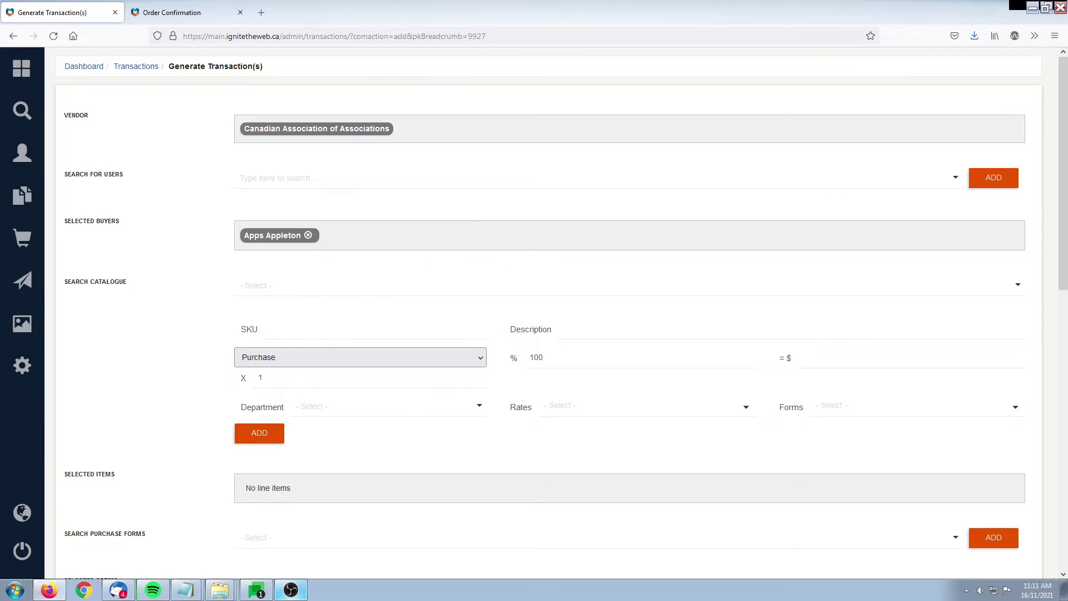
scroll(161, 255, down, 1)
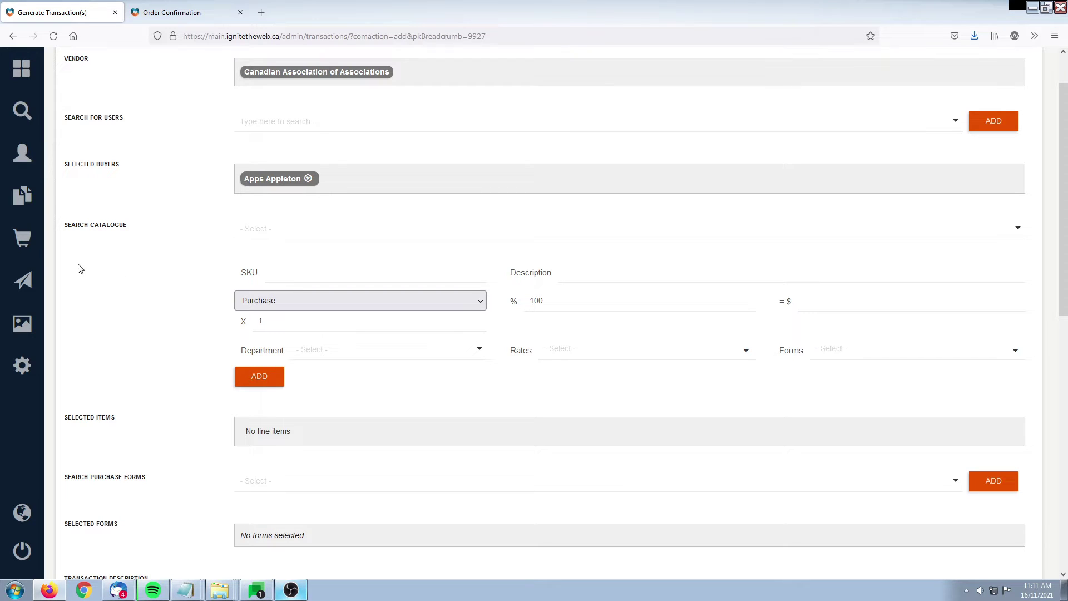
Step: Add the Full Membership - 2022 catalogue item at 75%, priced $393.75
click(262, 229)
text(2022)
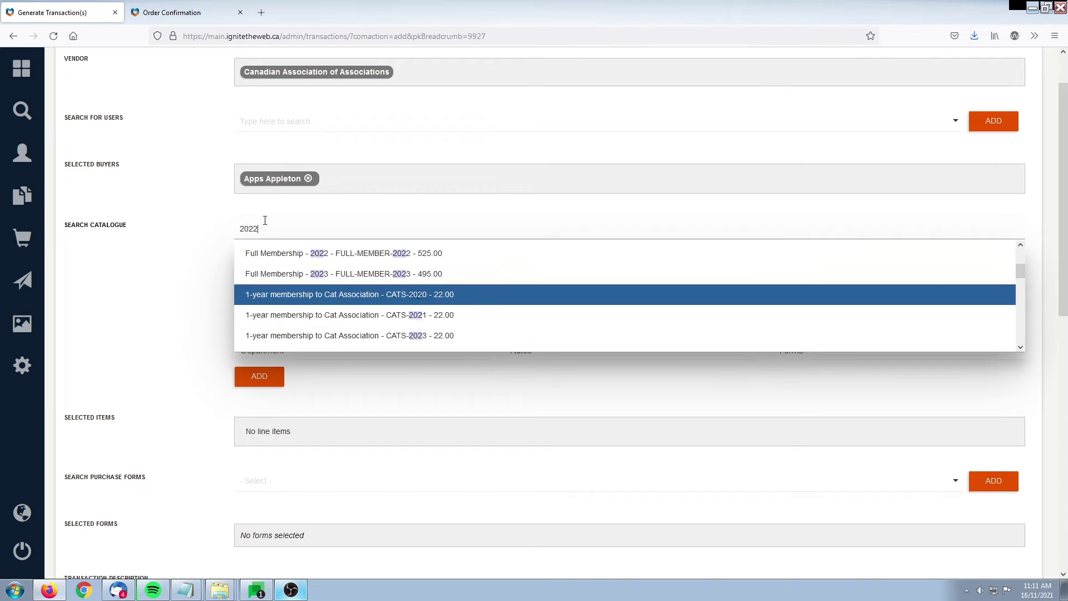
click(288, 254)
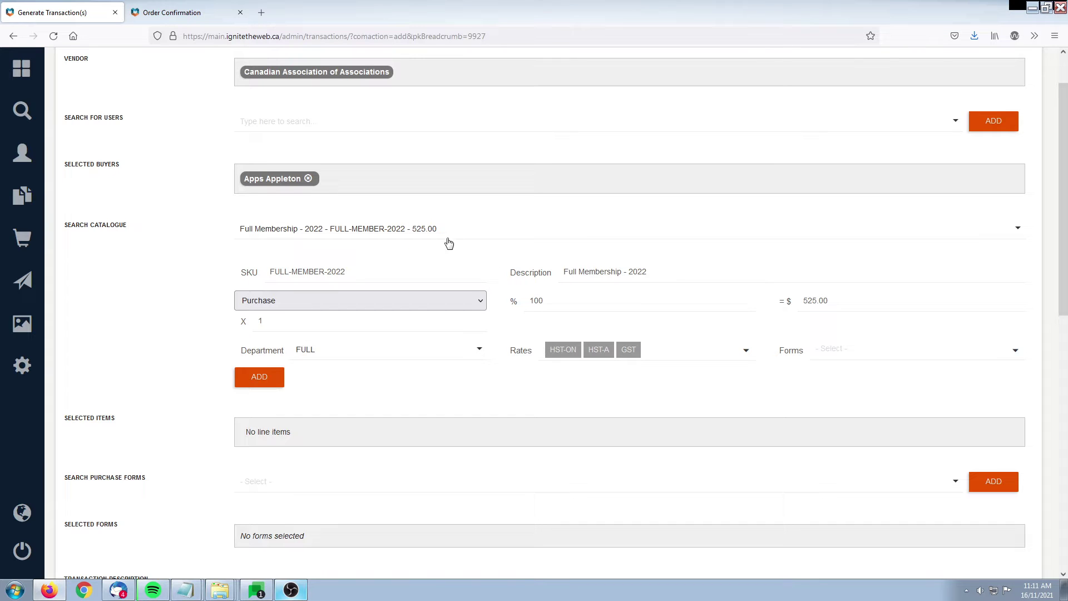
double_click(536, 301)
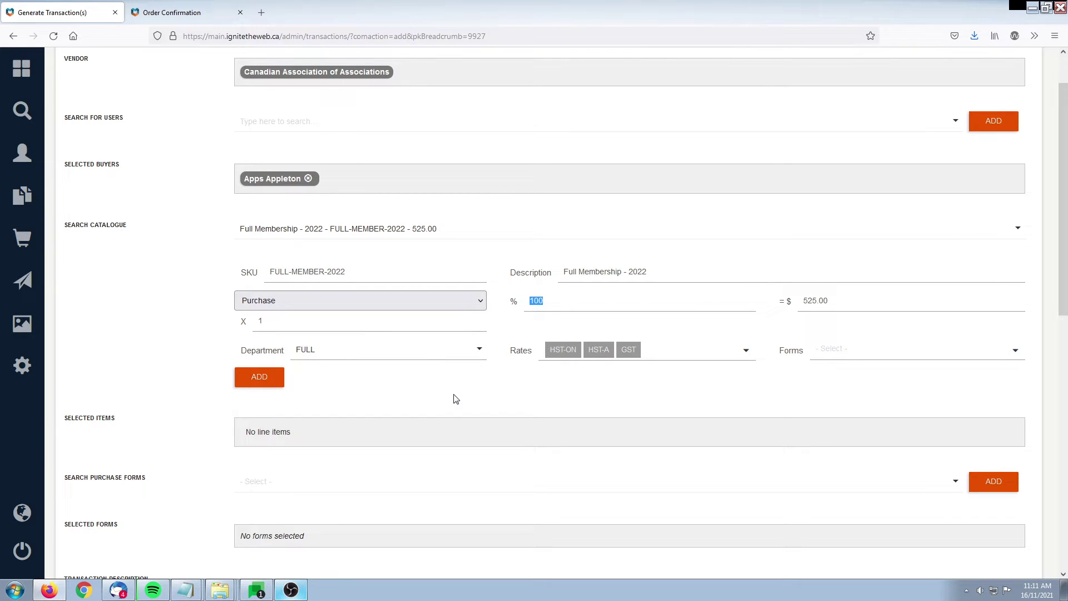
text(75)
click(166, 311)
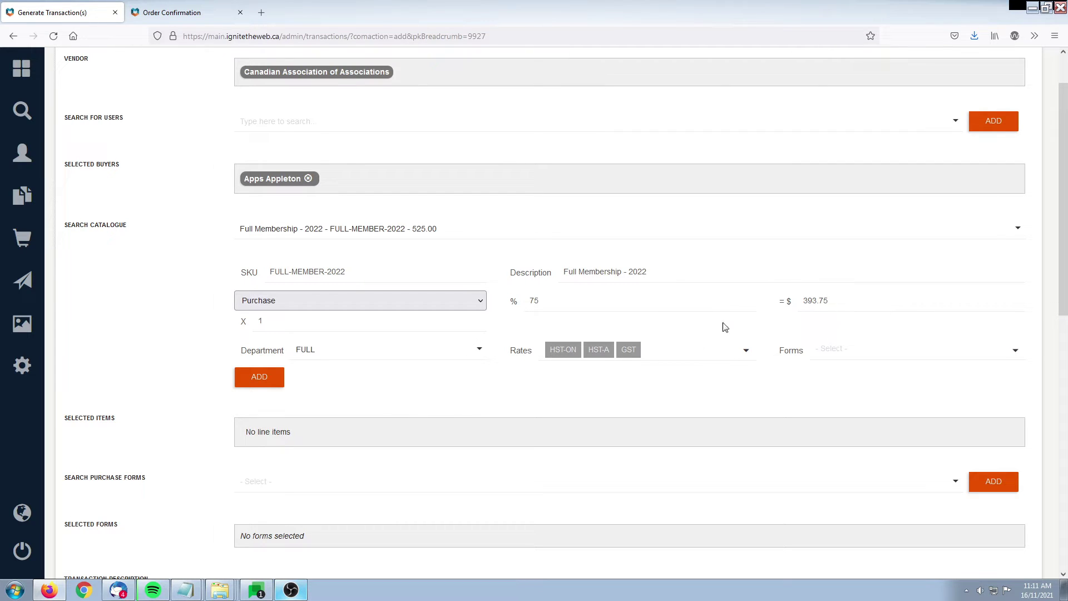
click(265, 378)
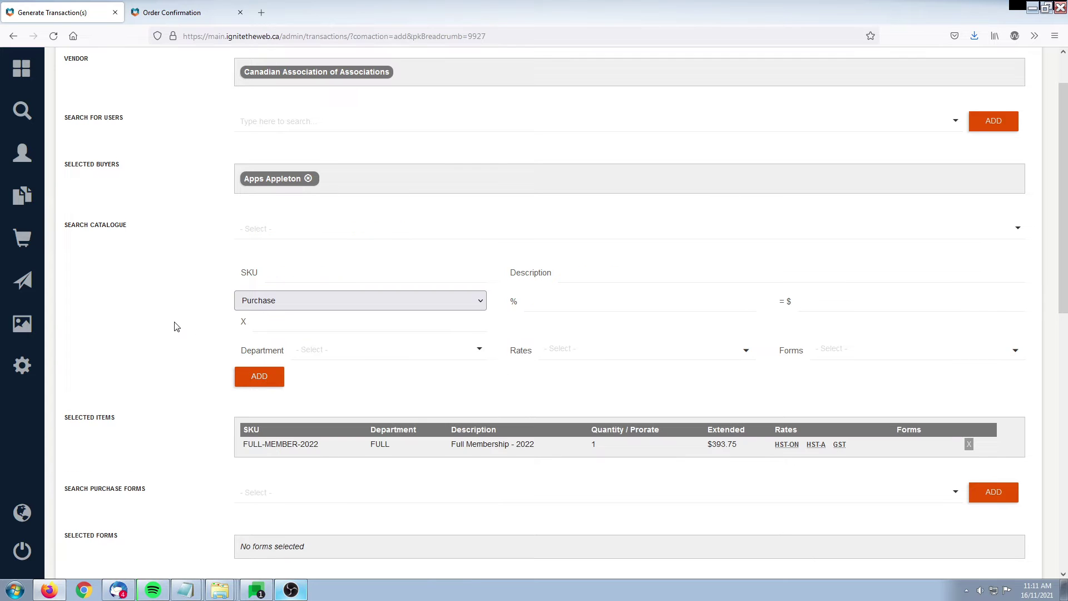
scroll(169, 348, down, 2)
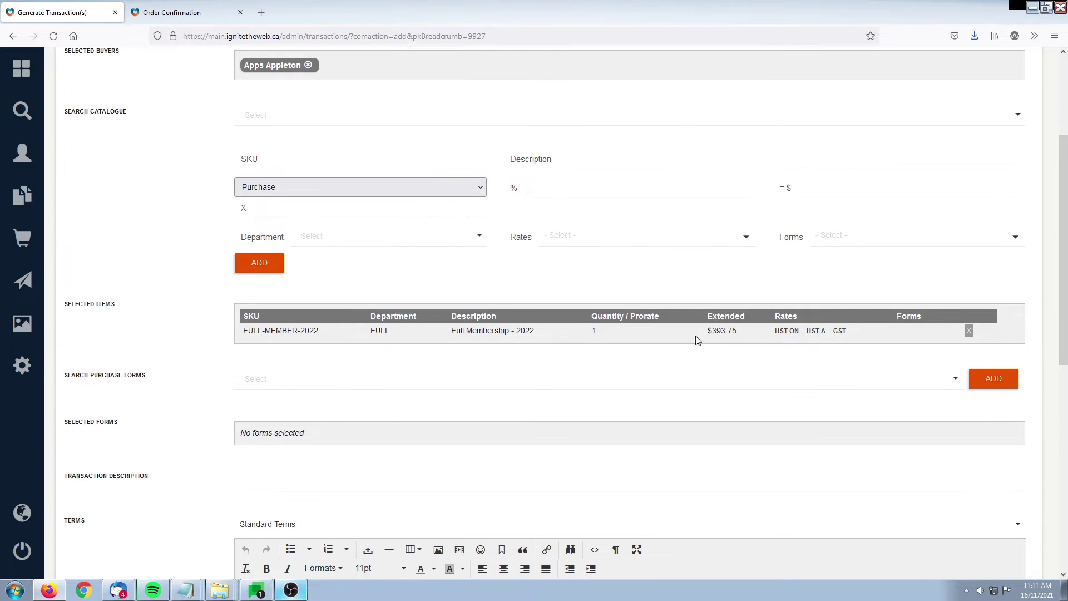
drag(708, 330, 742, 332)
mouse_move(812, 331)
click(204, 349)
scroll(162, 310, down, 3)
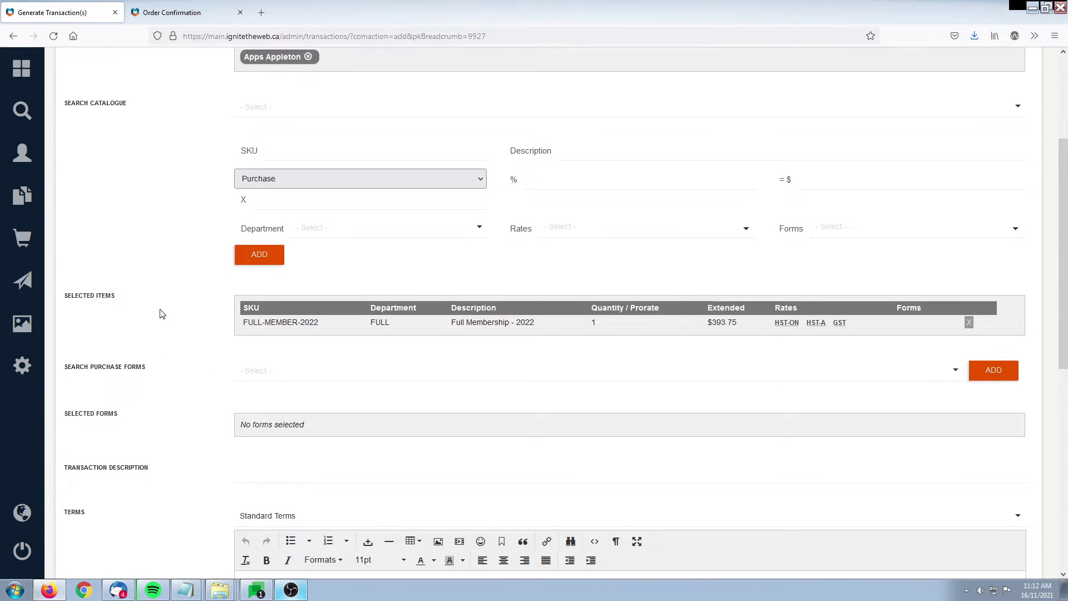
Step: Search purchase forms for 'mem' and add the Membership Form under Selected Forms
click(306, 209)
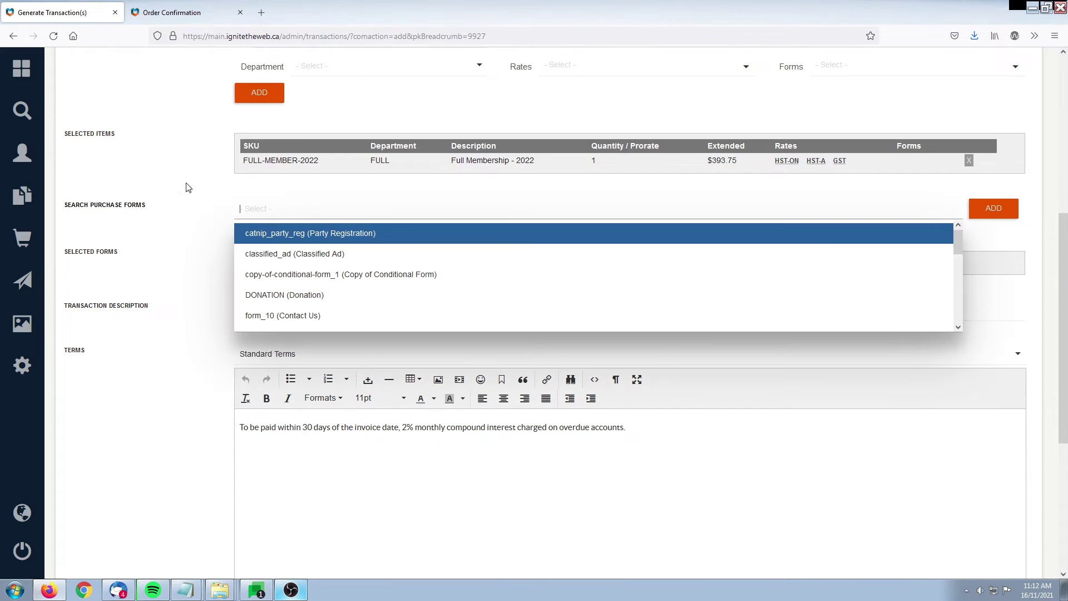
click(84, 223)
drag(136, 207, 145, 206)
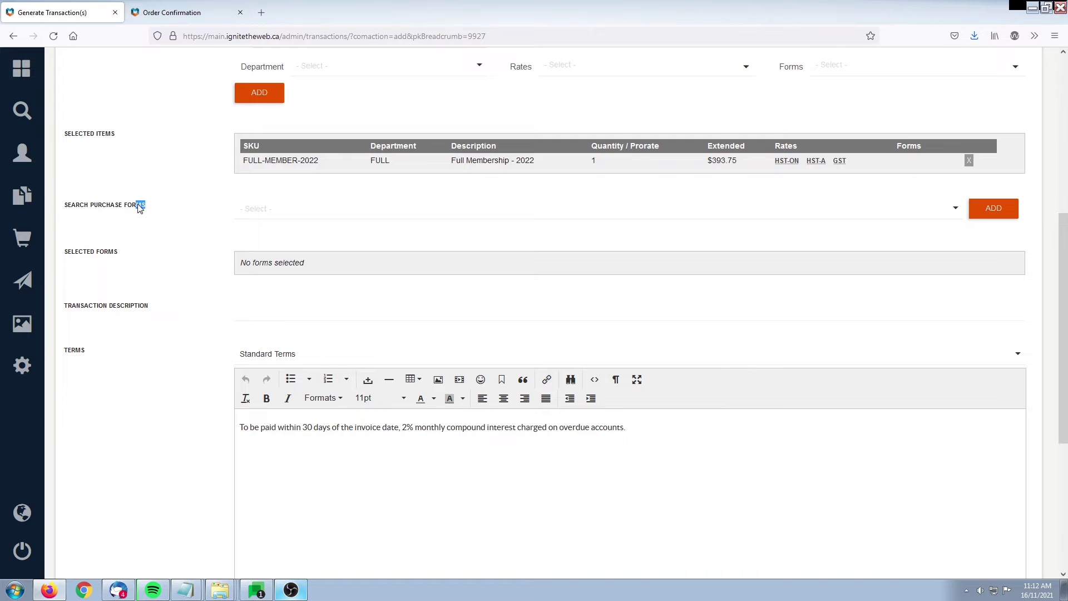
click(114, 218)
click(298, 214)
text(mem)
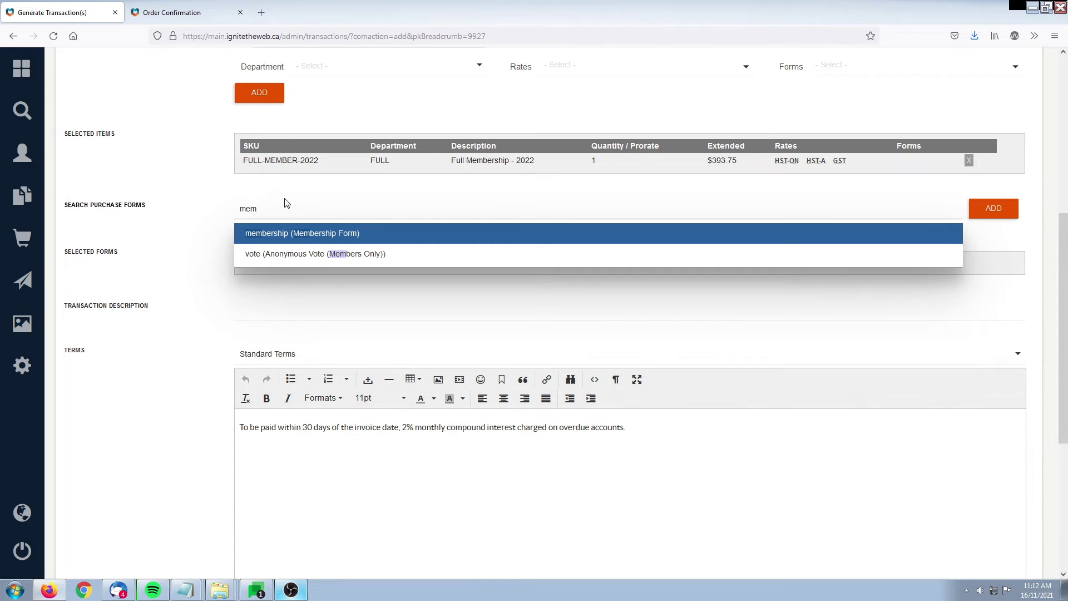
click(298, 234)
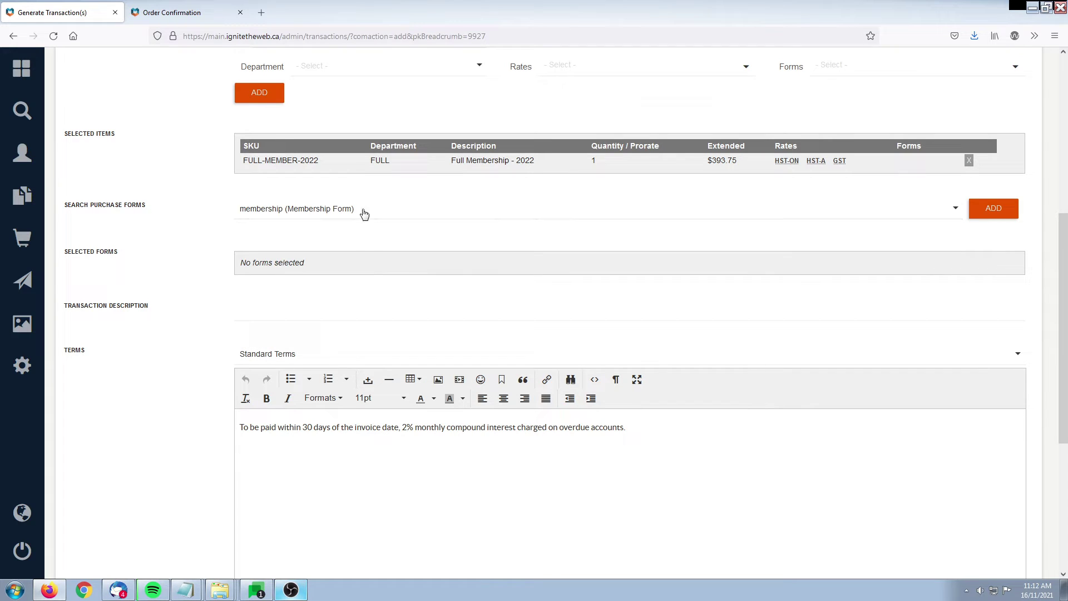
click(990, 209)
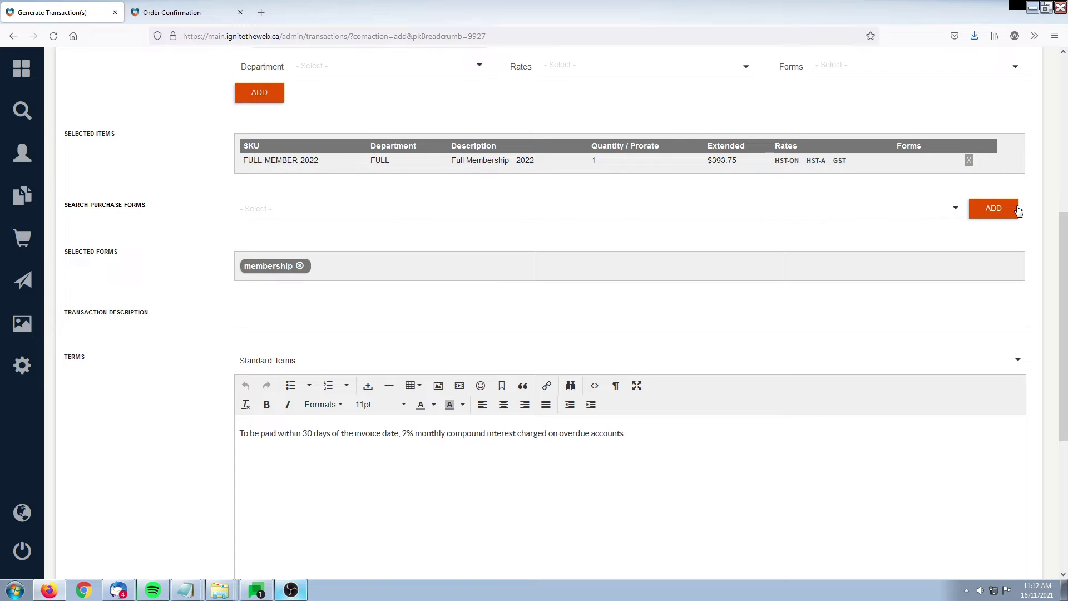
scroll(110, 281, down, 1)
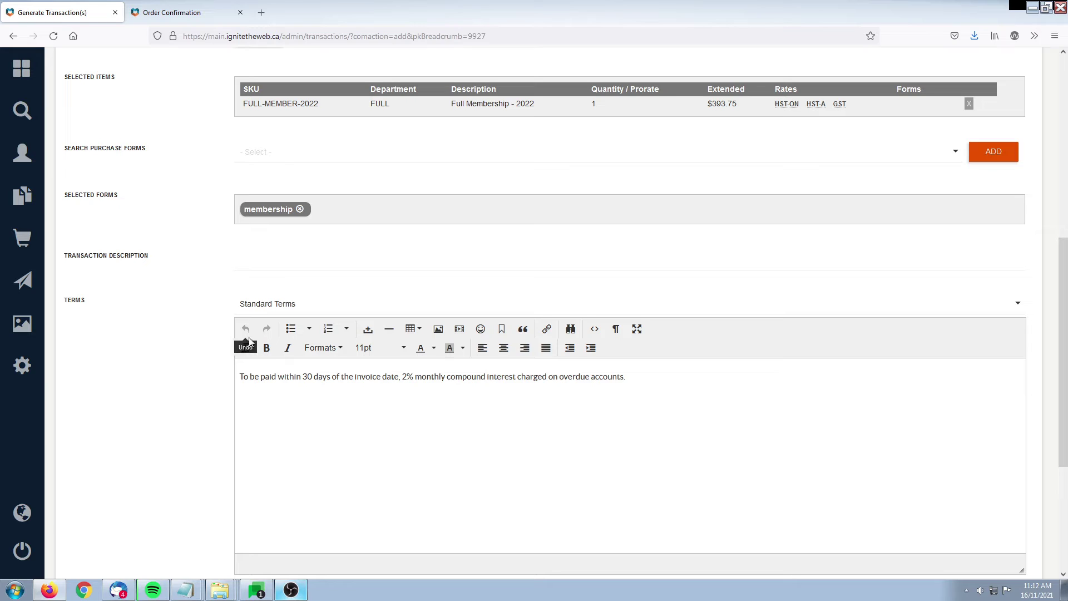
Step: Enter '2022 Membership' as the transaction description
click(340, 258)
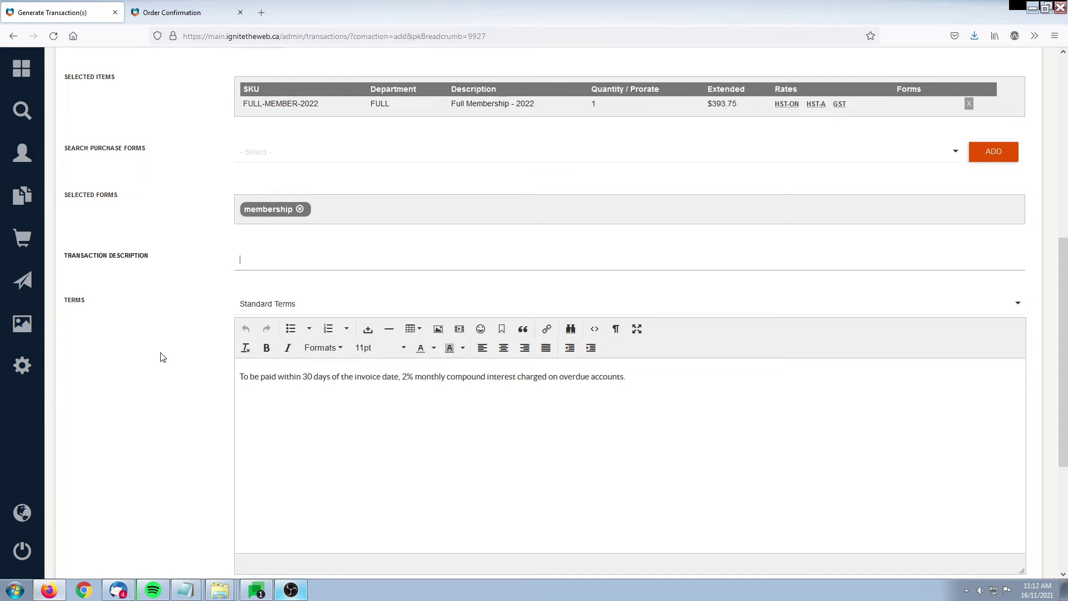
text(2022 Me)
key(BackSpace)
key(BackSpace)
key(BackSpace)
text(Membership)
click(185, 269)
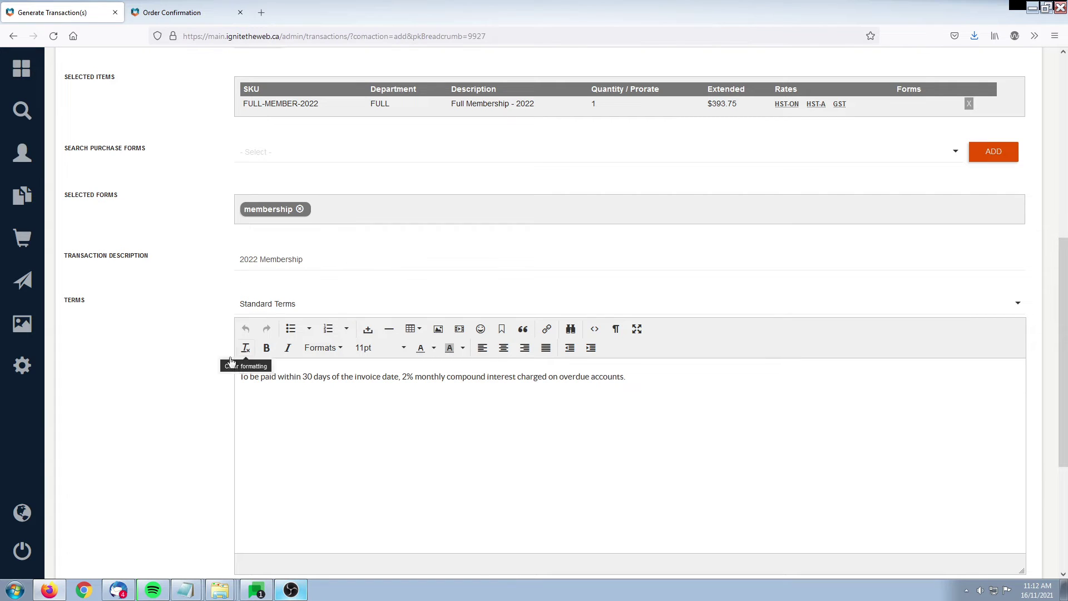
scroll(157, 367, down, 1)
scroll(157, 368, down, 2)
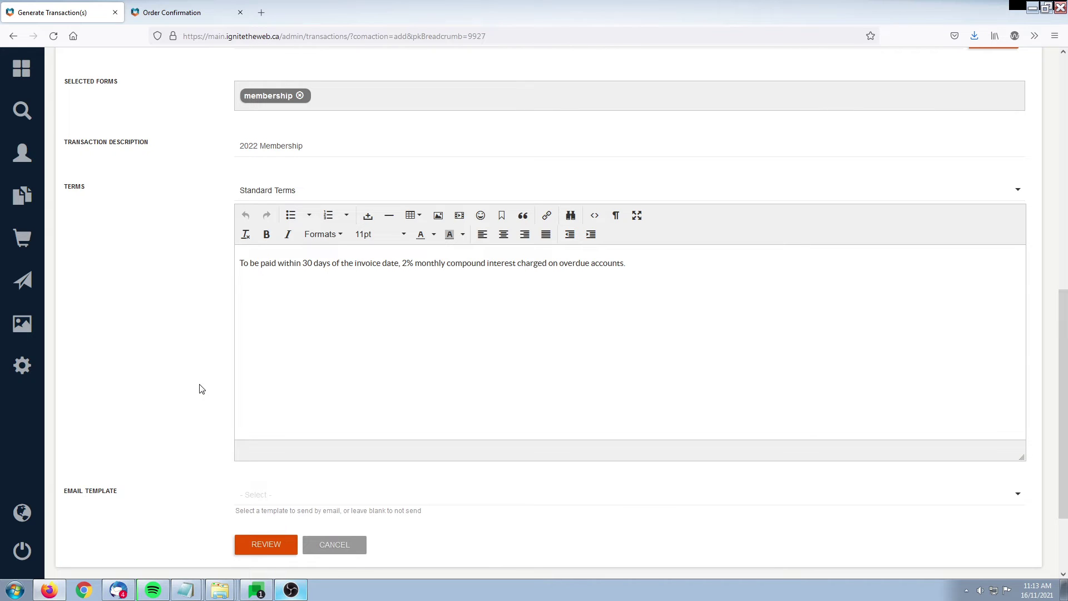
scroll(201, 387, down, 2)
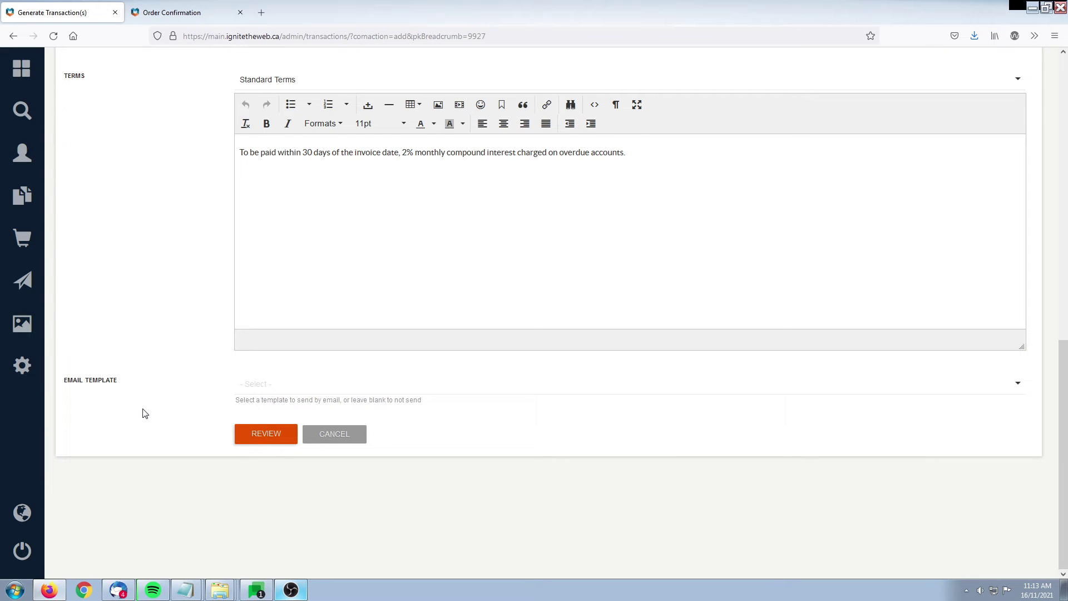
Step: Choose the 'Invoice - Payment Required (pay-later)' email template and preview the transaction
click(260, 388)
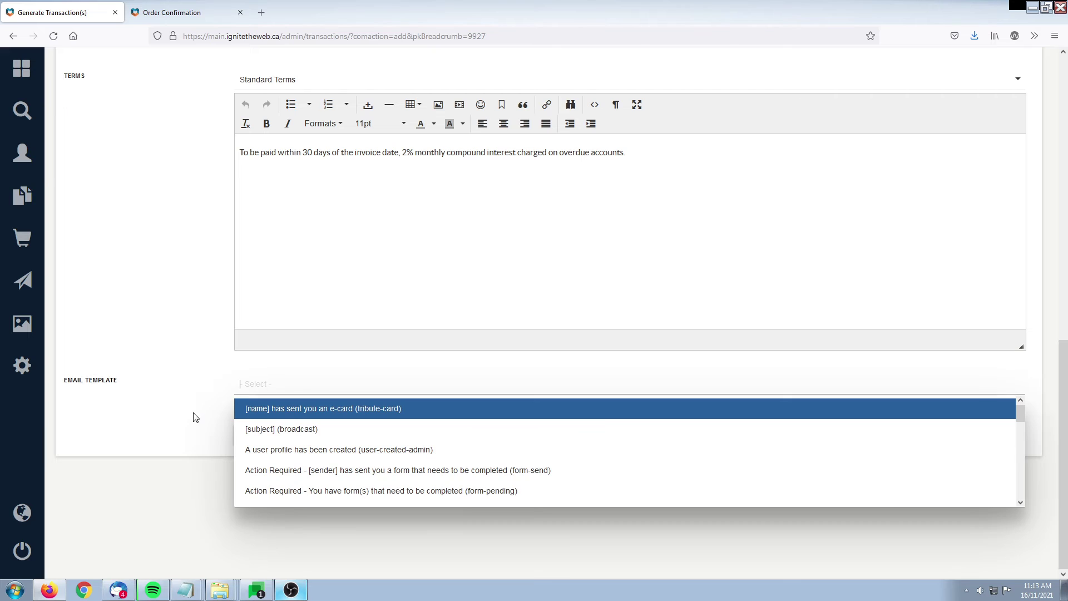
text(invoi)
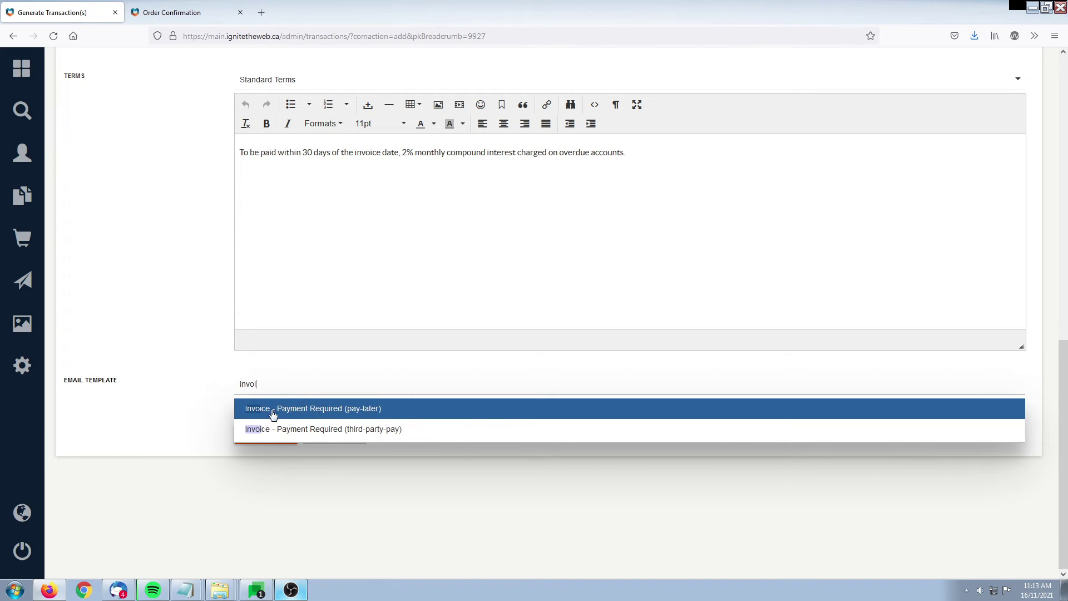
click(376, 412)
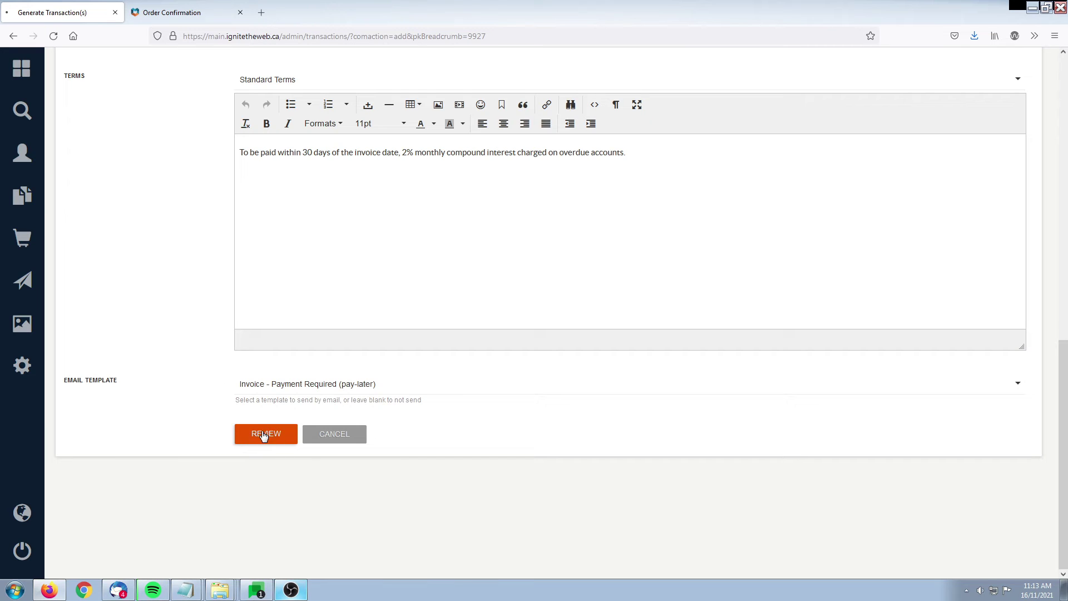
click(264, 435)
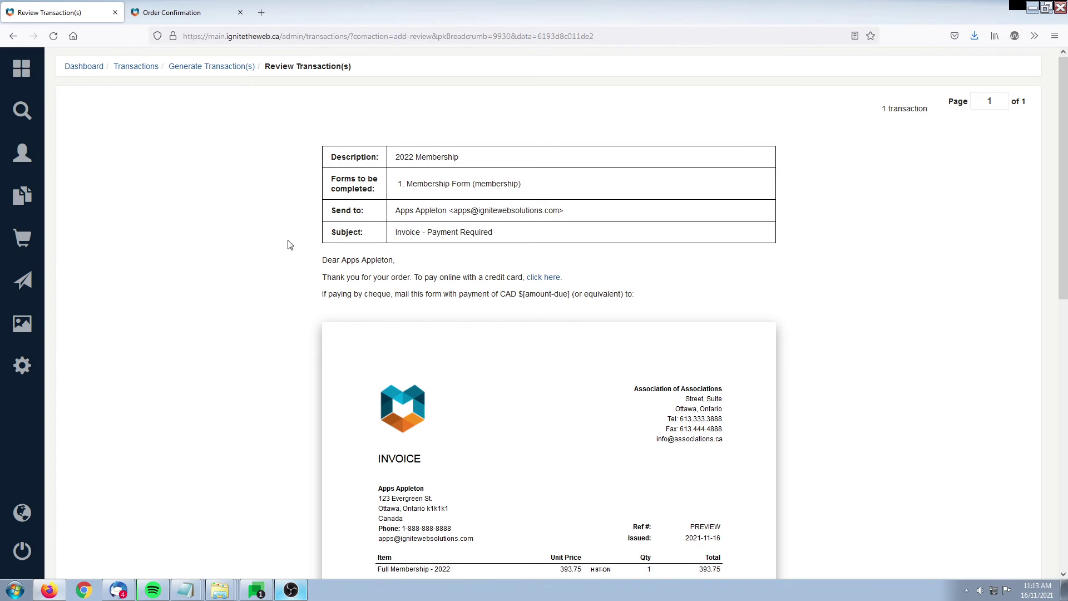
Step: Review the preview's description, forms, recipient, subject and payment instruction text
drag(333, 153, 508, 234)
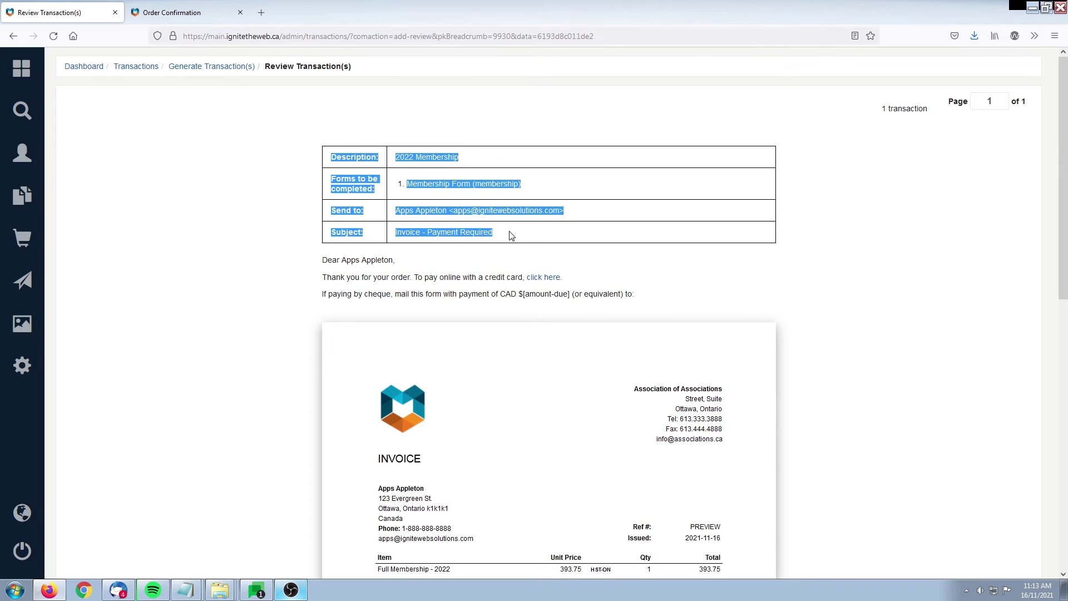
click(352, 258)
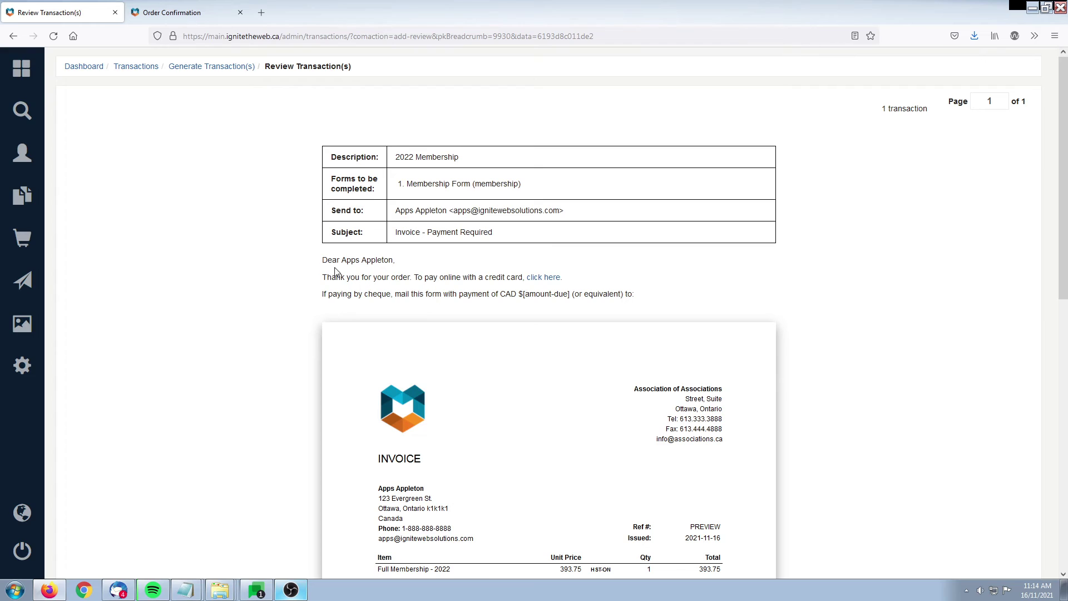
drag(323, 258, 670, 304)
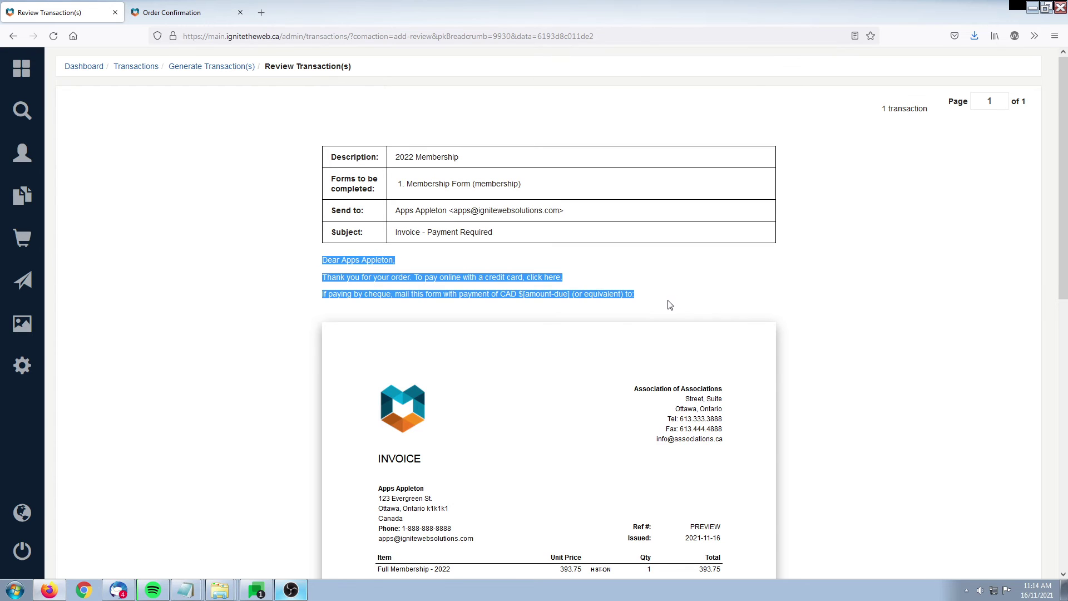
click(594, 309)
drag(519, 295, 626, 293)
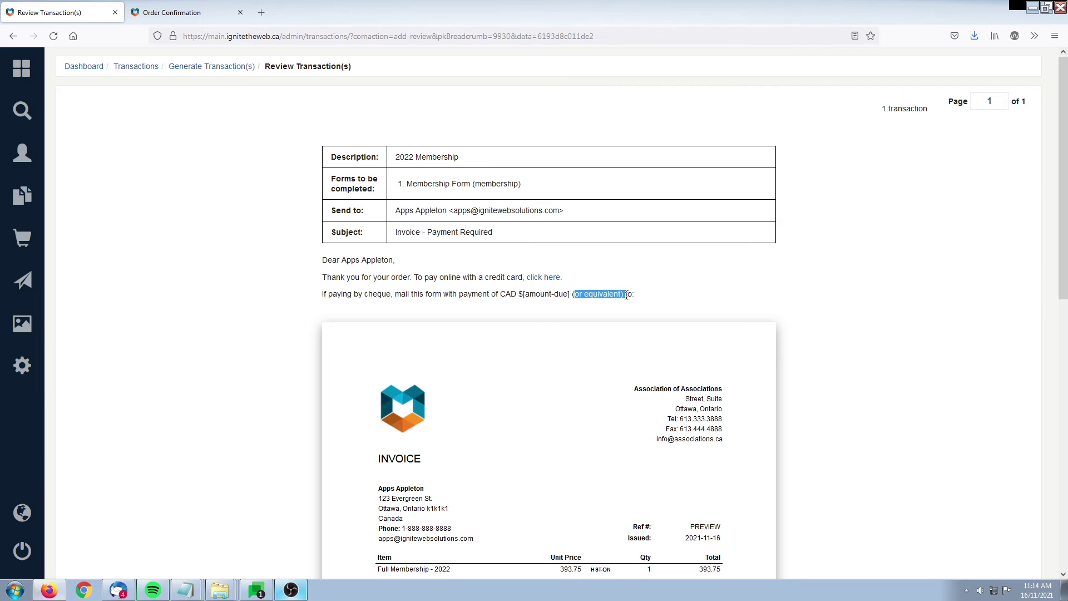
click(624, 295)
scroll(634, 334, down, 4)
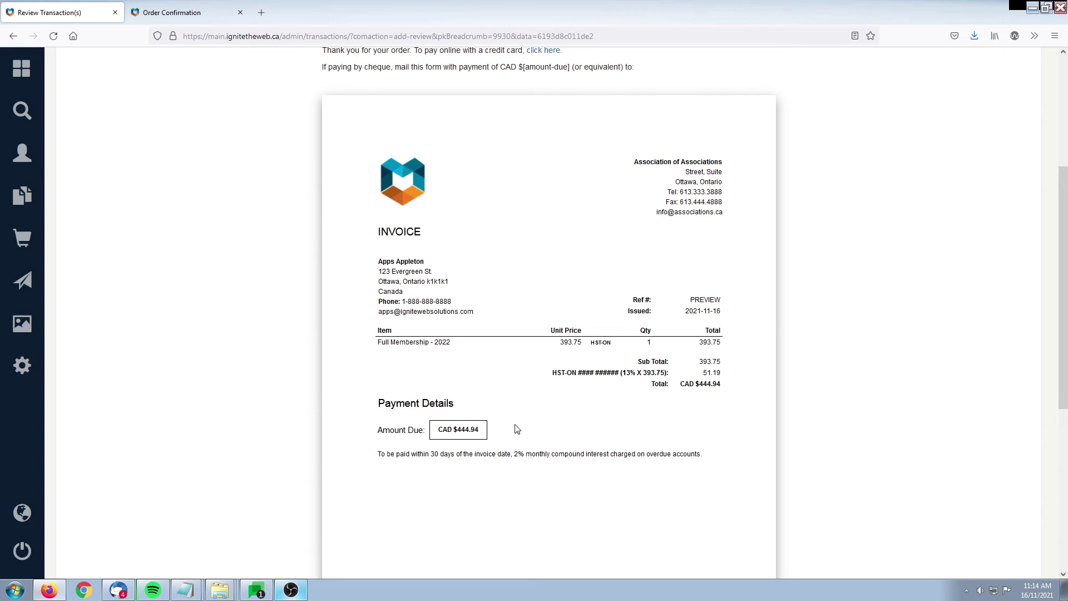
scroll(635, 231, down, 1)
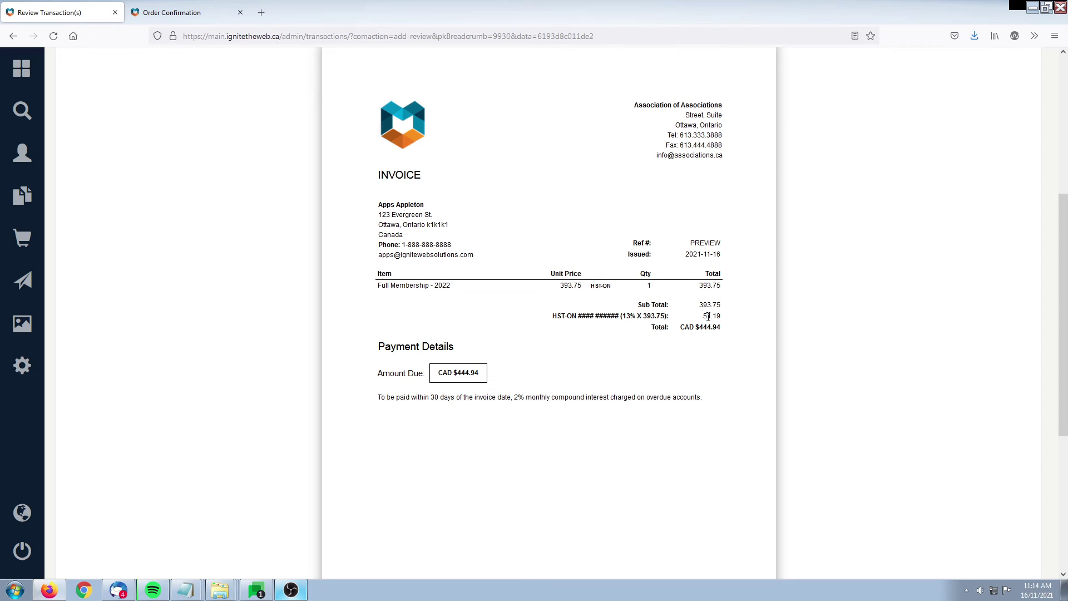
Step: Check the 51.19 tax and payment terms, then finalize without card payment
drag(705, 316, 733, 314)
click(700, 338)
drag(377, 397, 722, 398)
click(722, 399)
scroll(381, 327, down, 5)
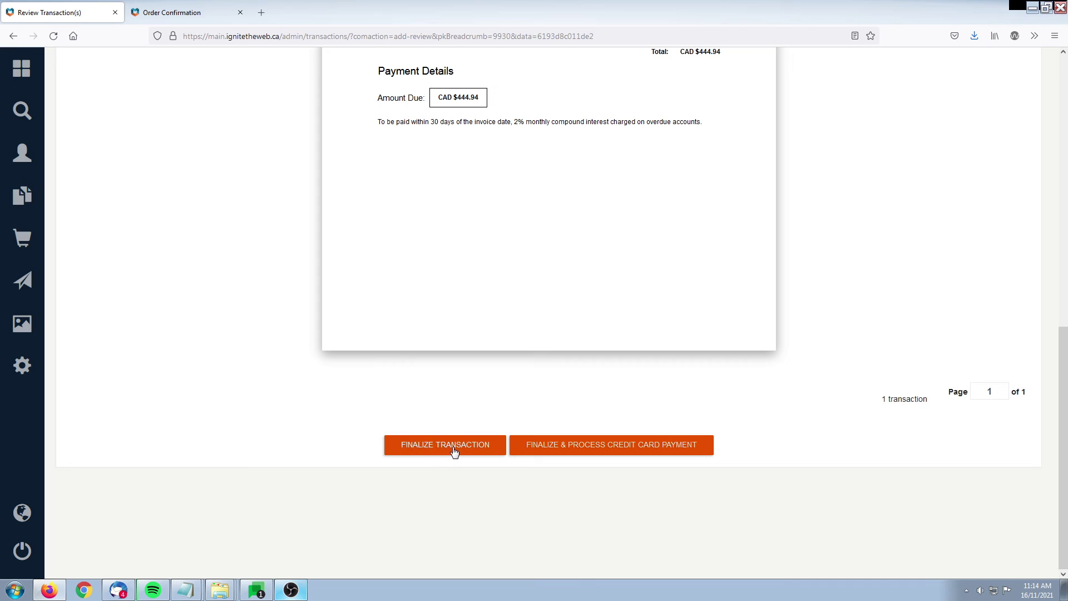
click(454, 450)
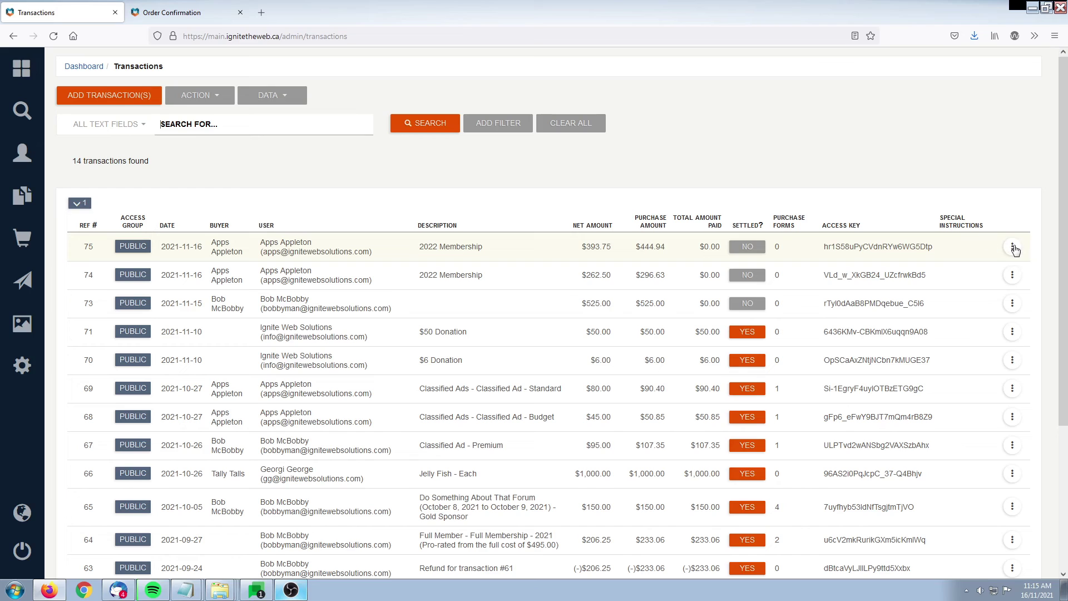
Step: Open the actions menu for transaction 75 in the Transactions list
click(1013, 246)
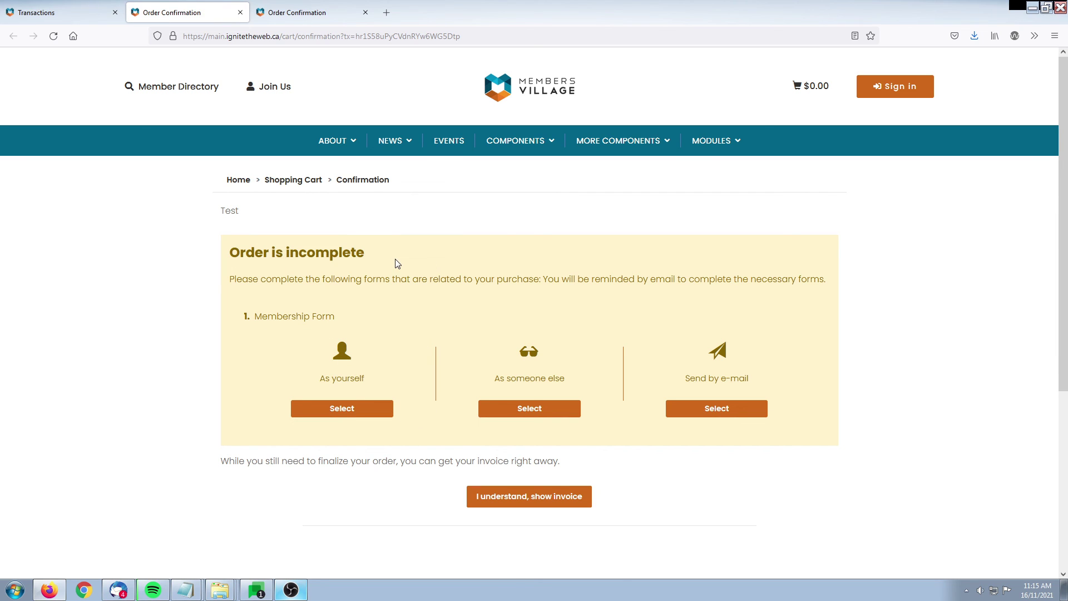
Step: Show the Ref 75 invoice and view its CAD $444.94 amount due
drag(229, 254, 366, 262)
click(426, 263)
scroll(191, 354, down, 2)
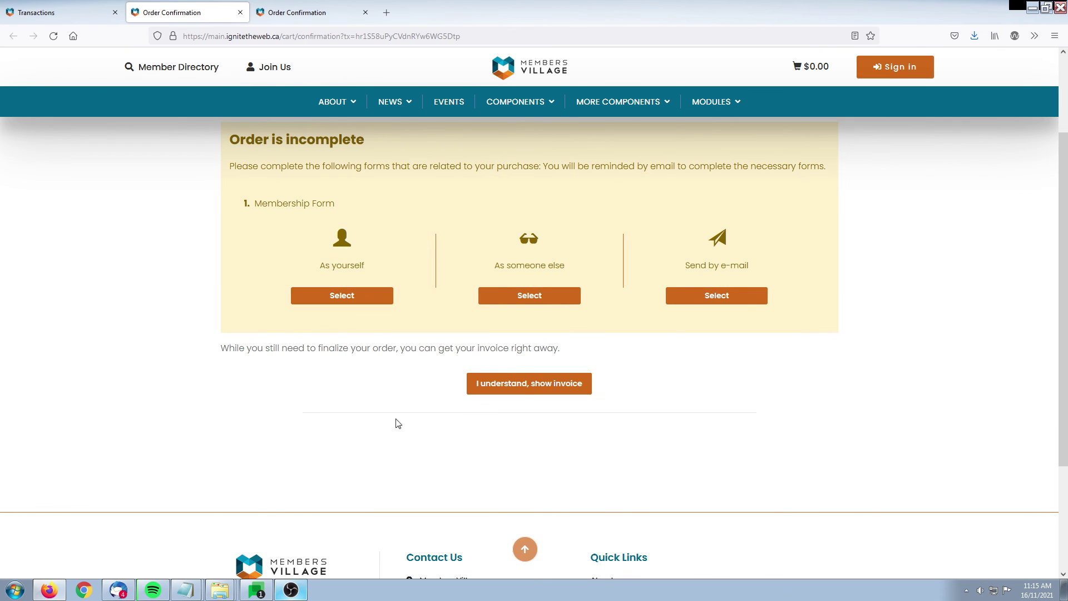
click(544, 383)
scroll(293, 406, down, 6)
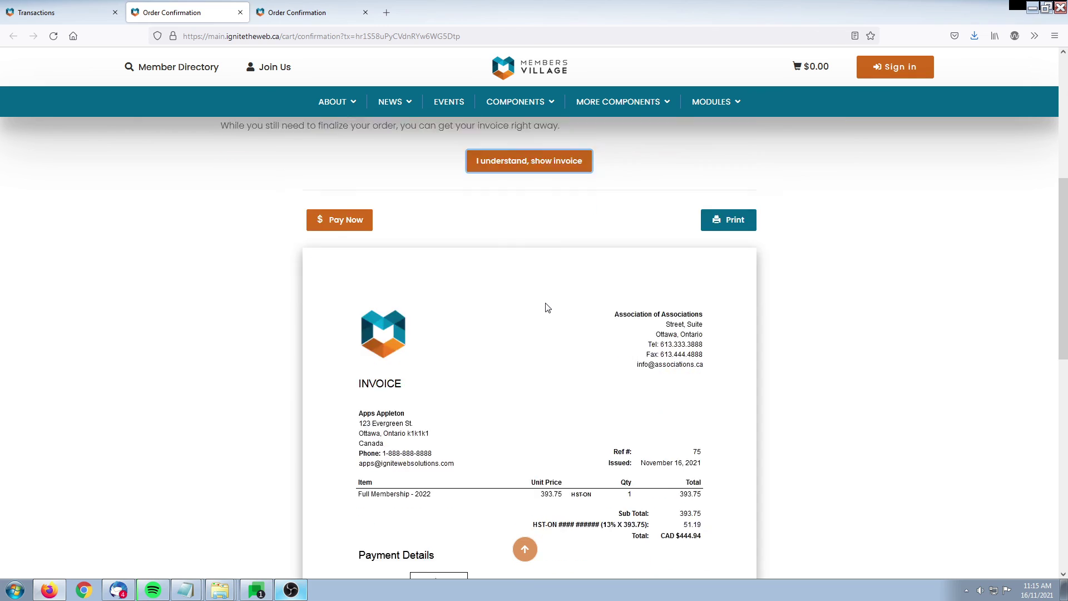
scroll(500, 305, up, 1)
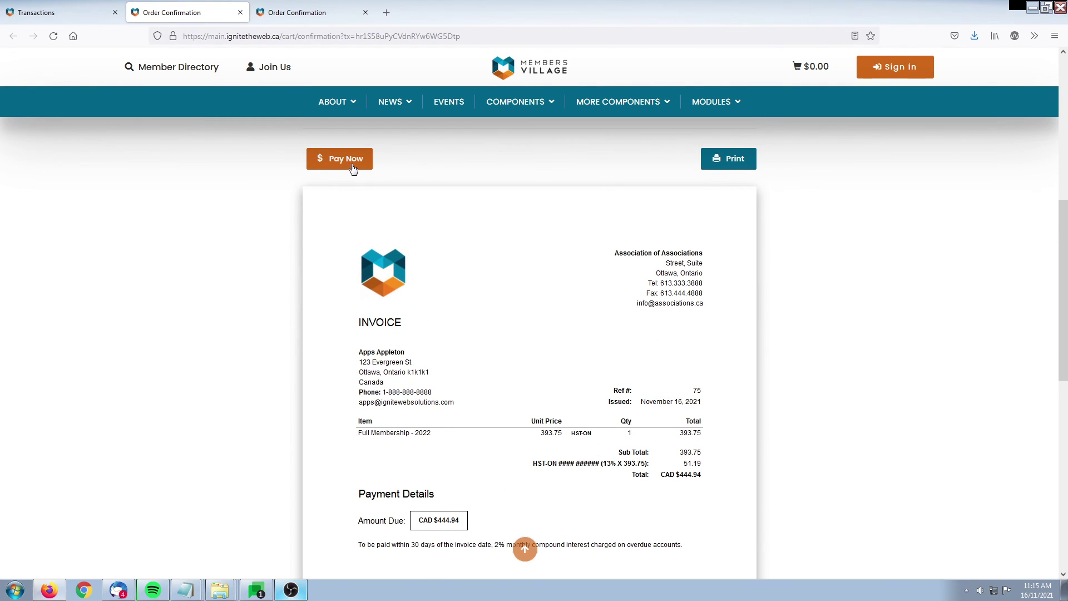